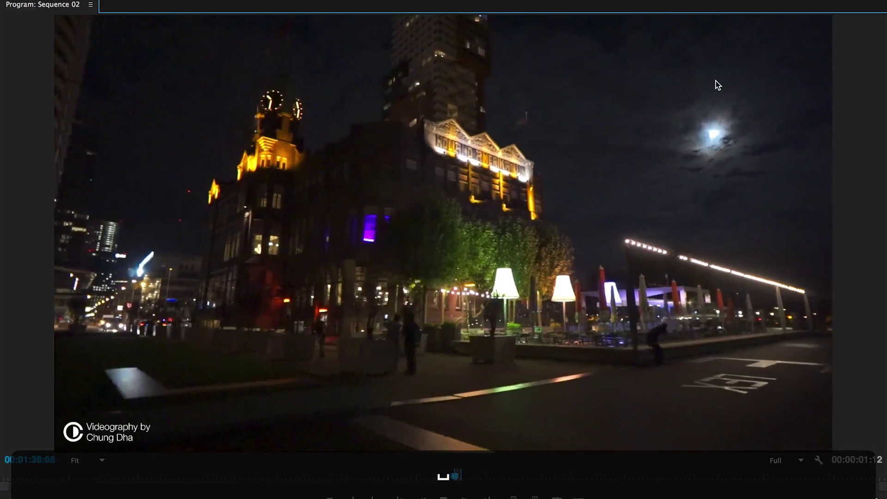
Step: Stop the Sequence 02 preview of the cut between the two night-city clips
key(space)
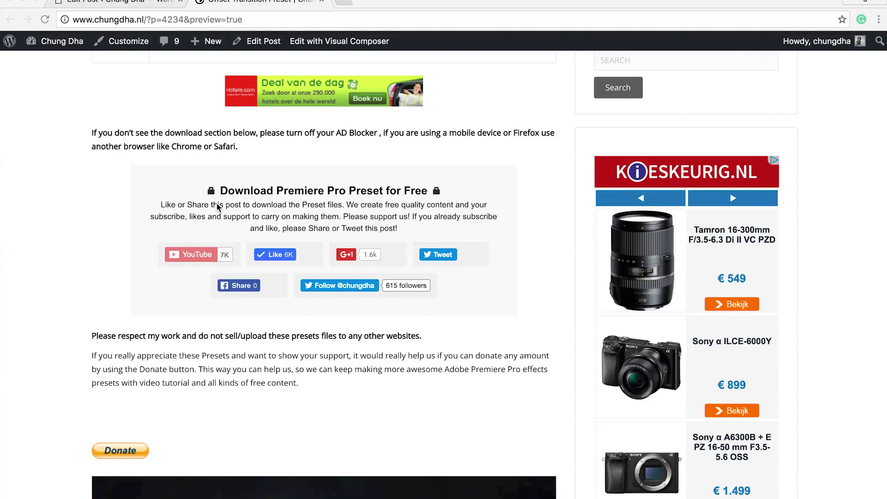
Step: Scroll the chungdha.nl post past the Download Premiere Pro Preset box to the install instructions and screenshot
scroll(217, 206, down, 1)
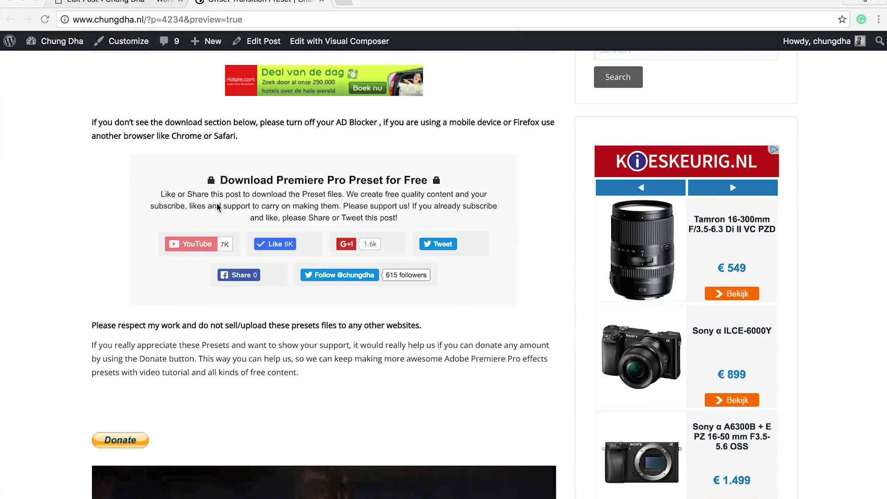
scroll(195, 212, down, 5)
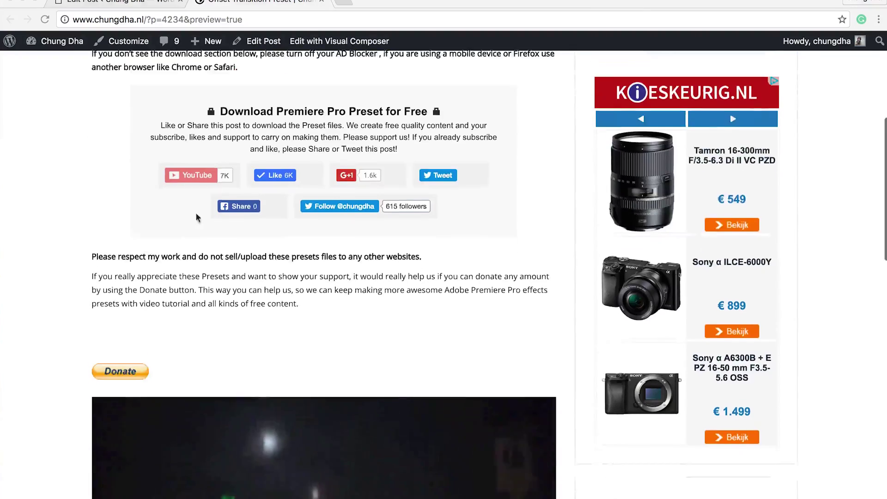
scroll(386, 339, down, 18)
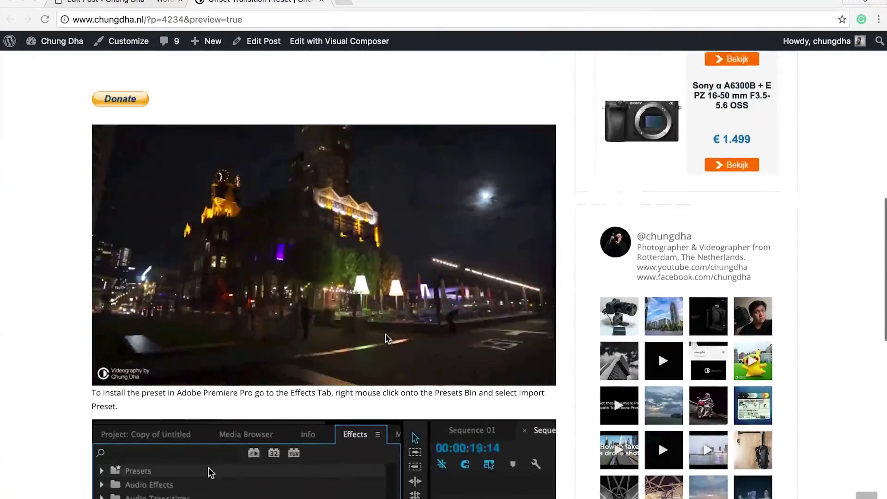
scroll(387, 339, down, 2)
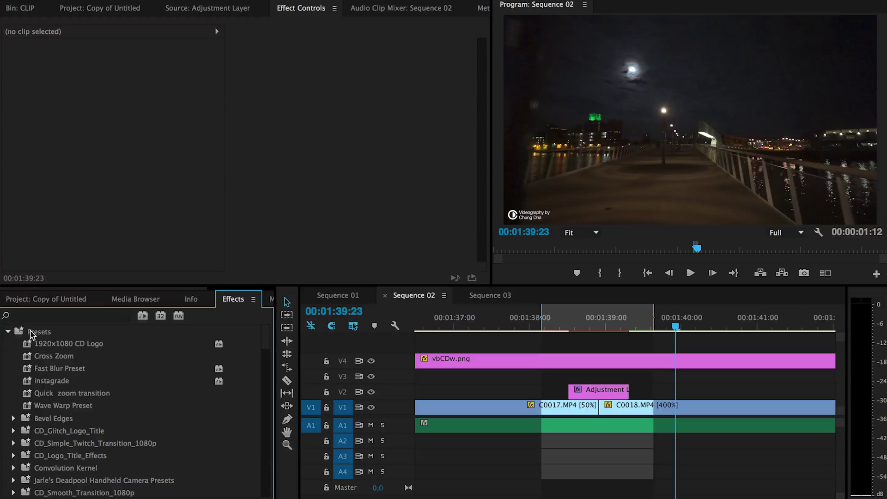
Step: Import the preset file into the Presets bin to add the CD_Offset_Transition folder
right_click(30, 332)
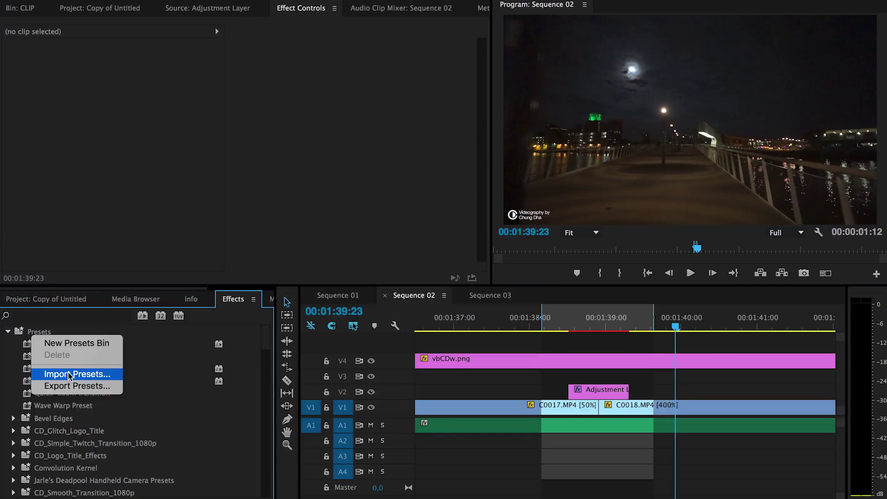
click(618, 373)
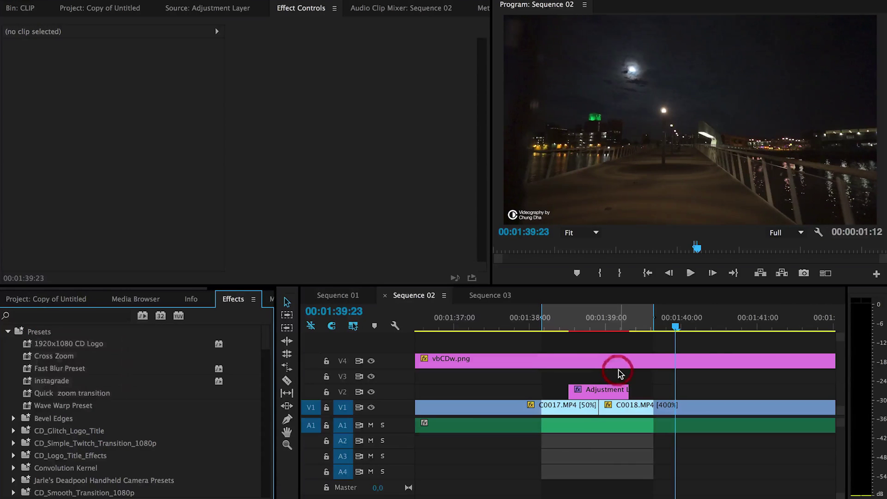
scroll(71, 444, down, 5)
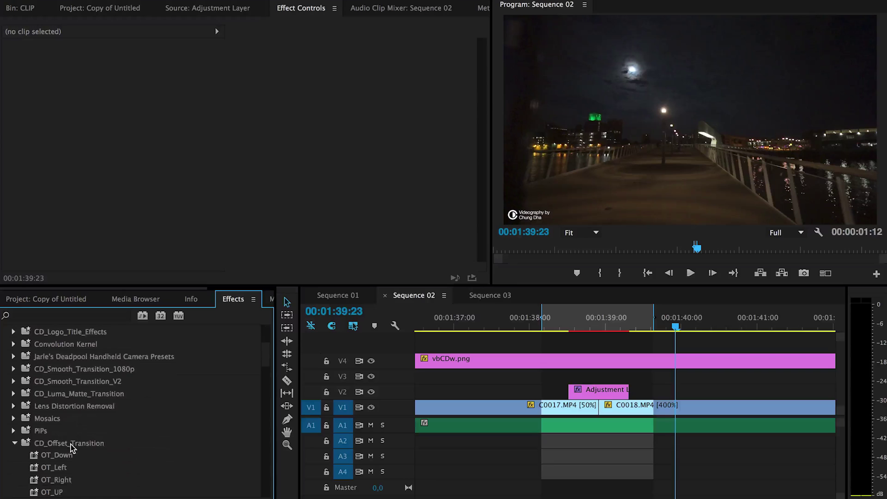
scroll(71, 444, up, 2)
scroll(71, 444, down, 3)
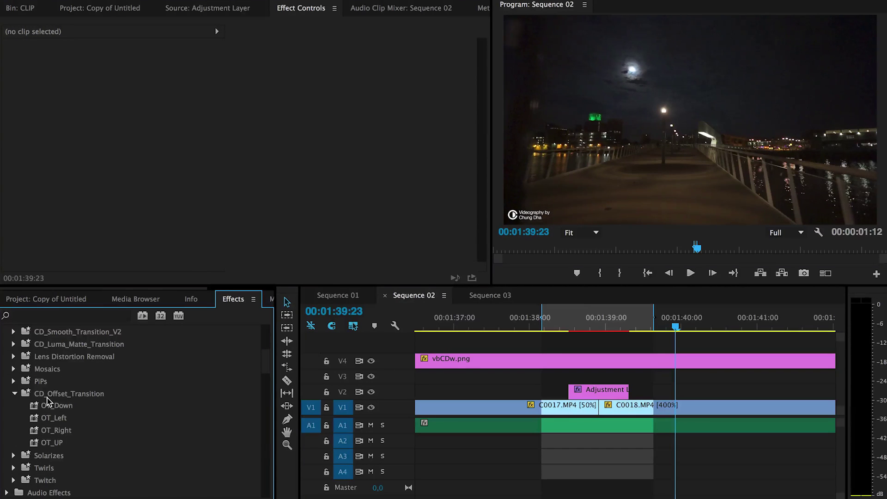
Step: Scrub across the C0017–C0018 cut and delete the Adjustment Layer above it on V2
click(550, 448)
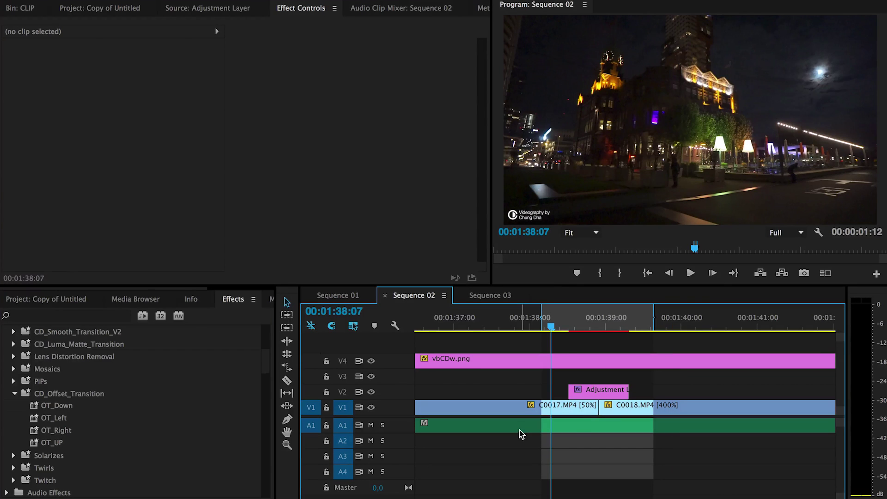
drag(551, 327, 639, 325)
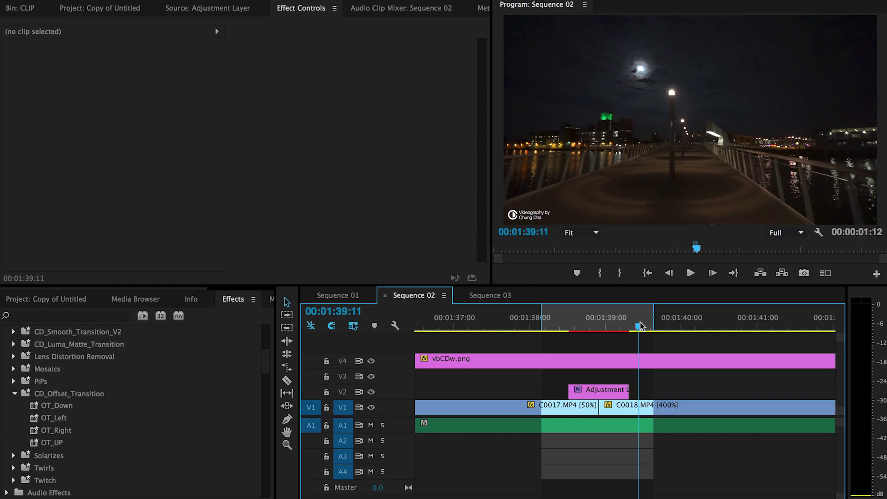
click(609, 389)
key(BackSpace)
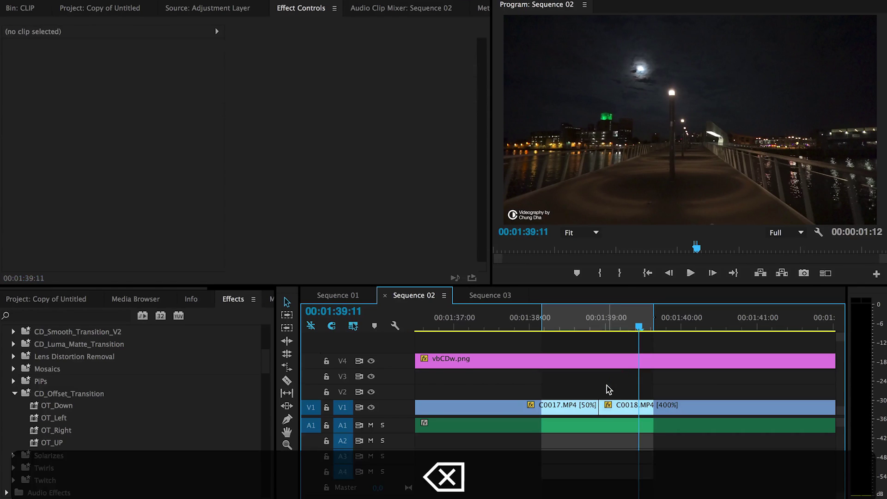
Step: Park the playhead at 00:01:38:23 and zoom the timeline in and back out around it
click(601, 327)
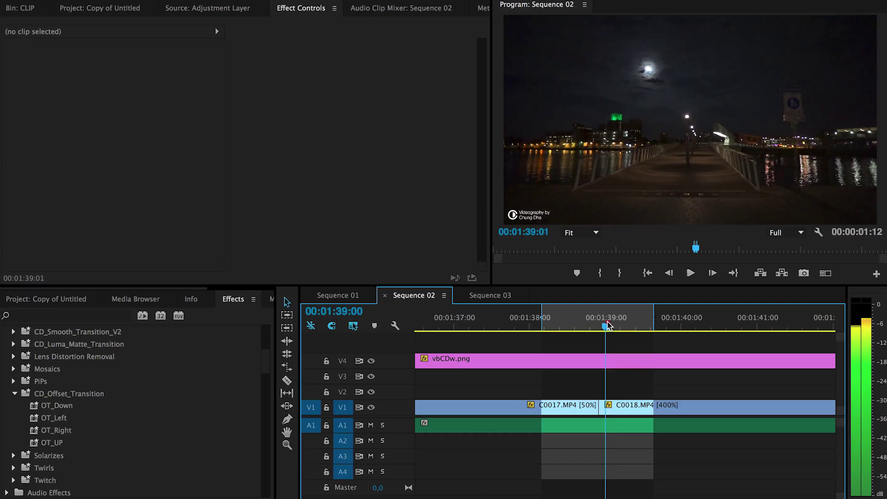
click(600, 327)
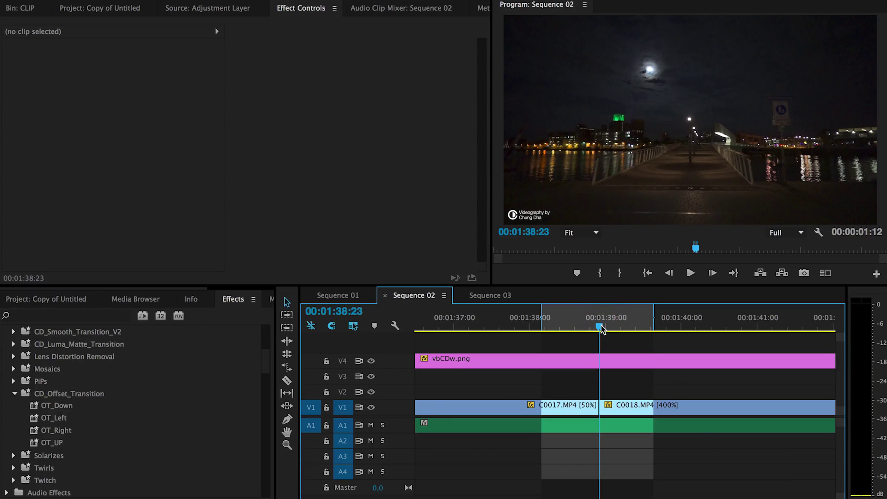
key(minus)
key(equal)
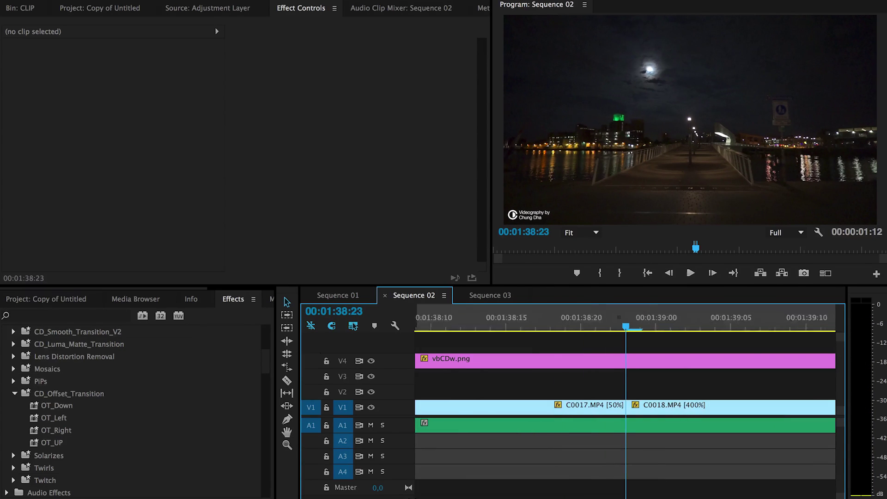
key(minus)
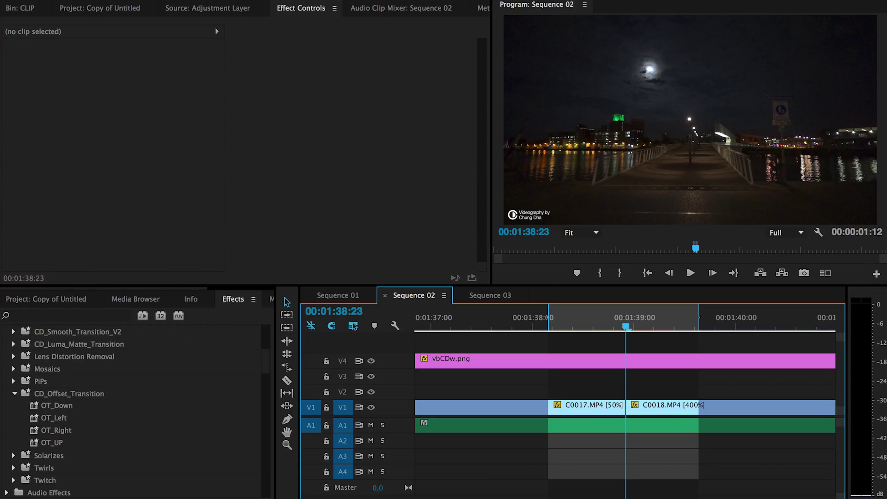
Step: Split C0018.MP4 ten frames after the cut, then return to 00:01:38:23
key(shift+Right)
key(shift+Right)
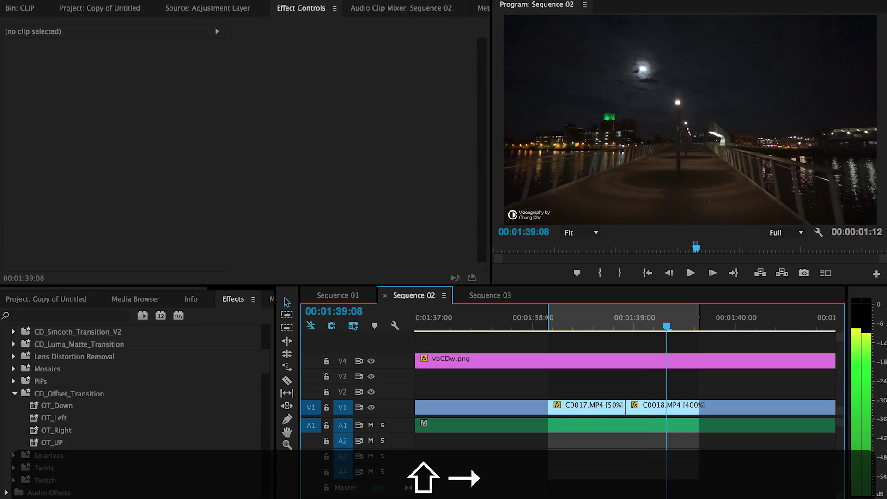
click(647, 412)
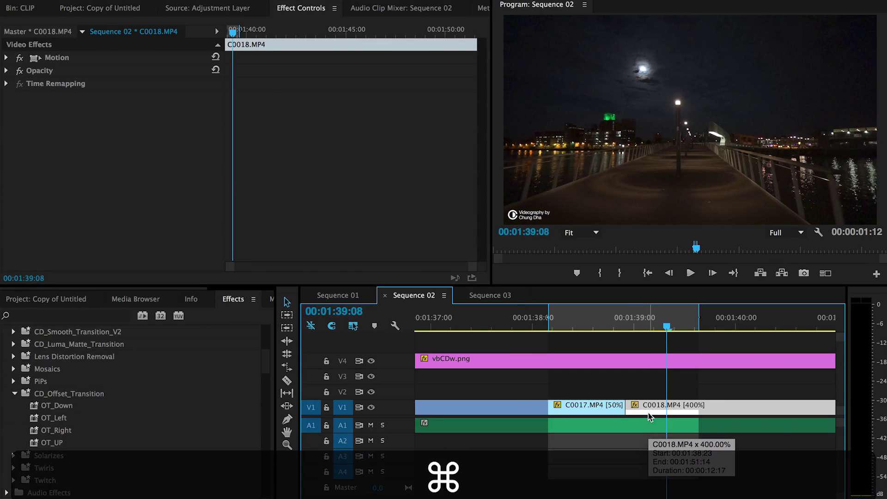
key(super+k)
click(625, 329)
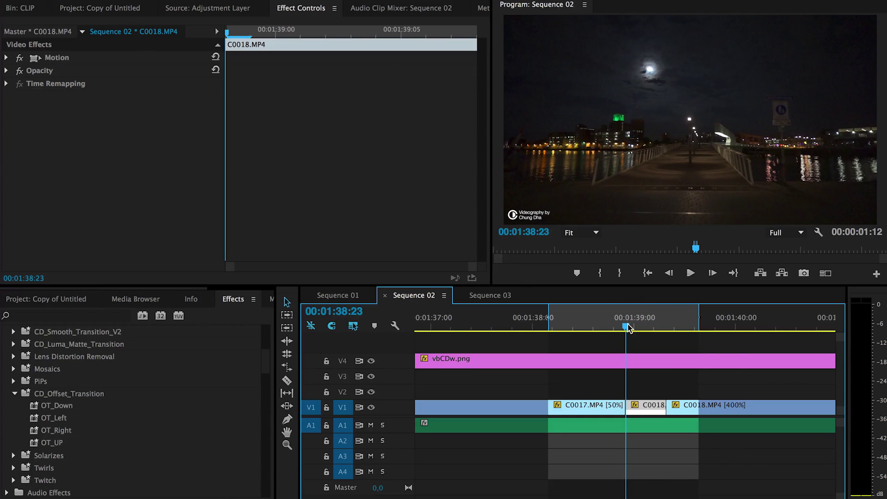
Step: Split C0017 ten frames before the cut
key(shift)
key(shift+Left)
key(shift+Left)
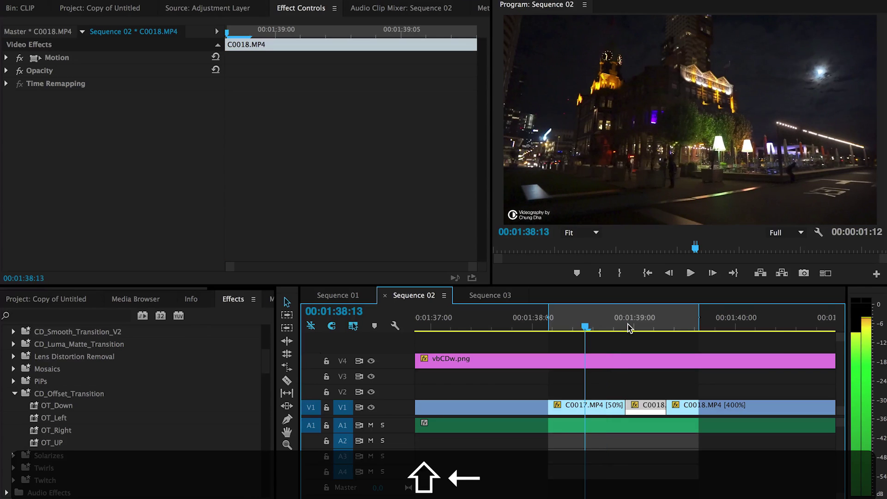
key(super+k)
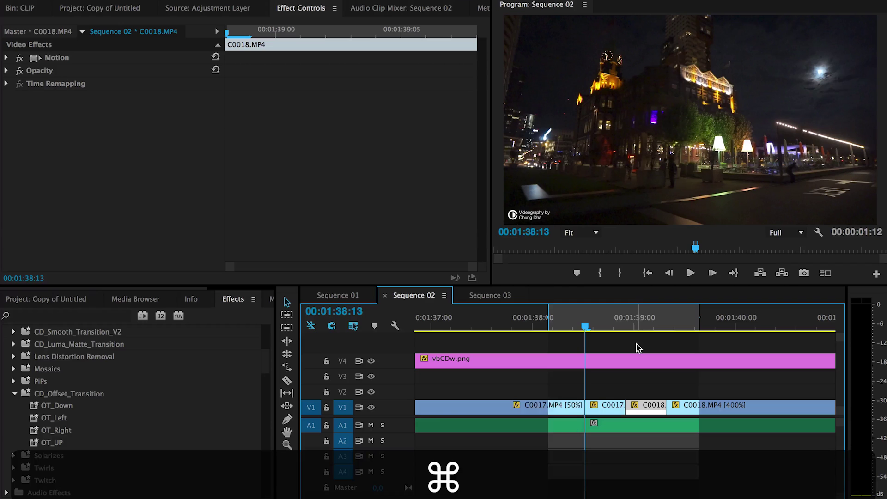
key(super+z)
click(605, 410)
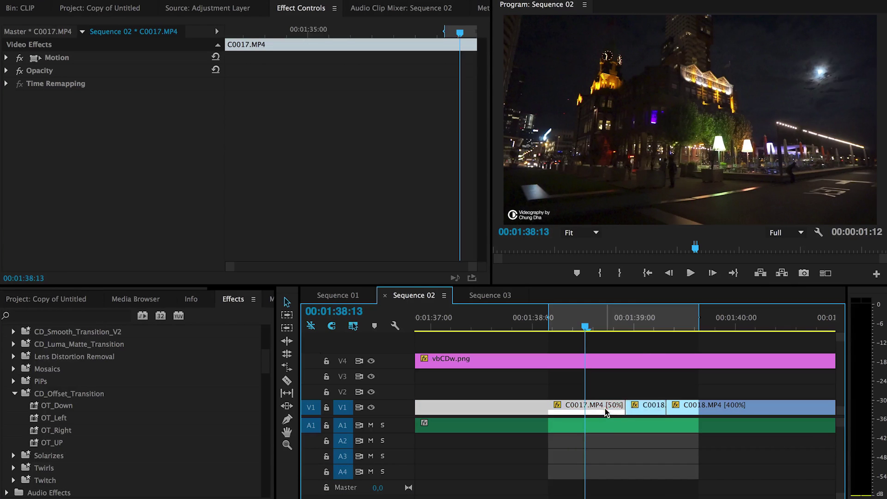
key(super+k)
Step: Nest the two short pieces around the cut as Nested Sequence 05
drag(593, 376, 638, 408)
right_click(638, 408)
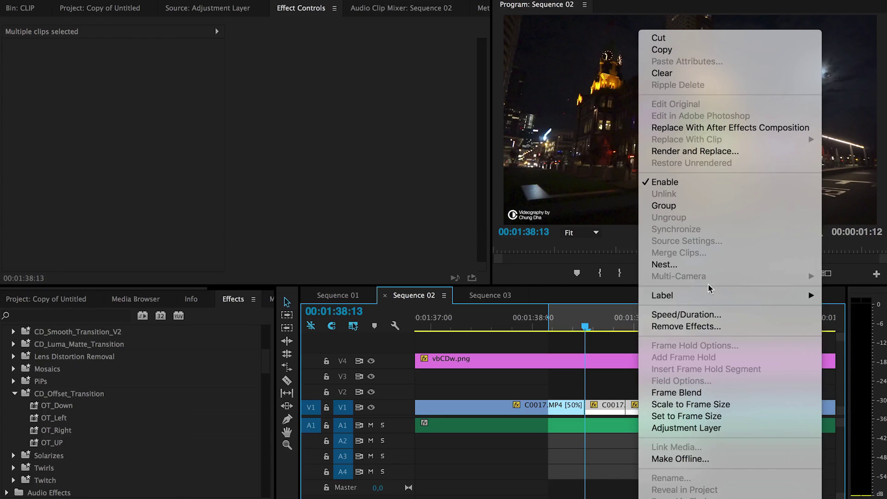
click(697, 267)
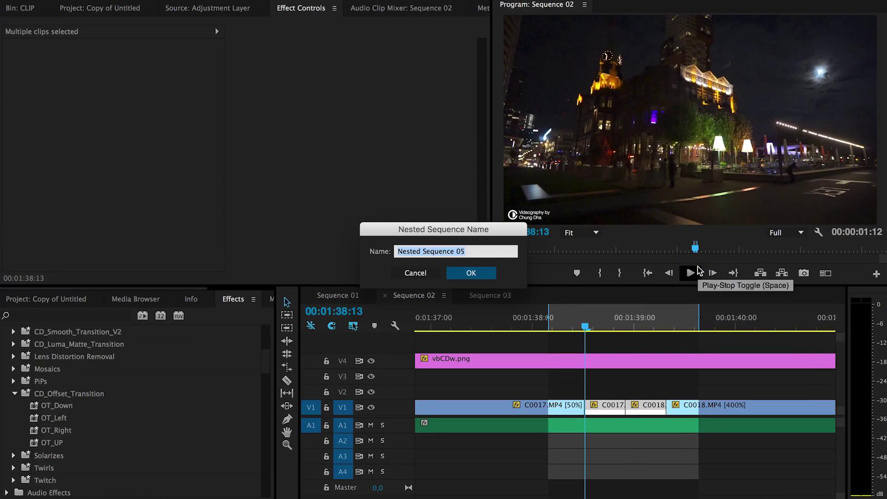
click(478, 271)
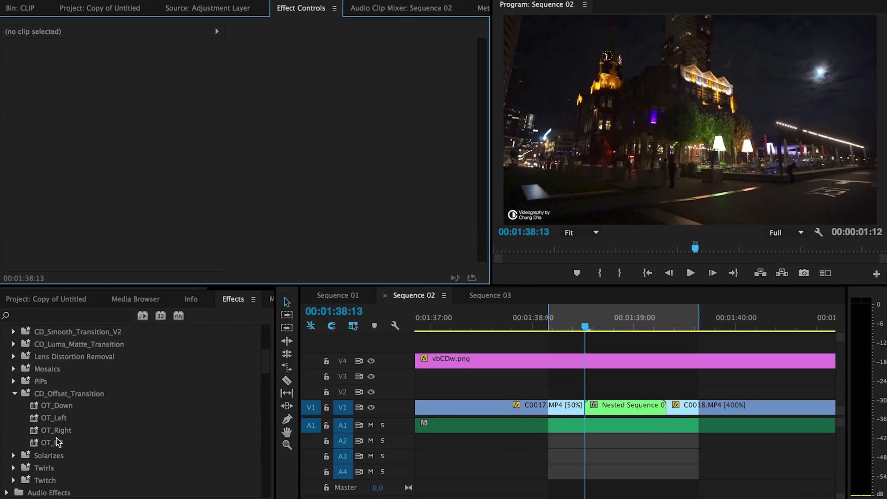
Step: Try the OT_Down preset on the nested clip, preview it, undo it and replay the plain cut
drag(46, 406, 640, 403)
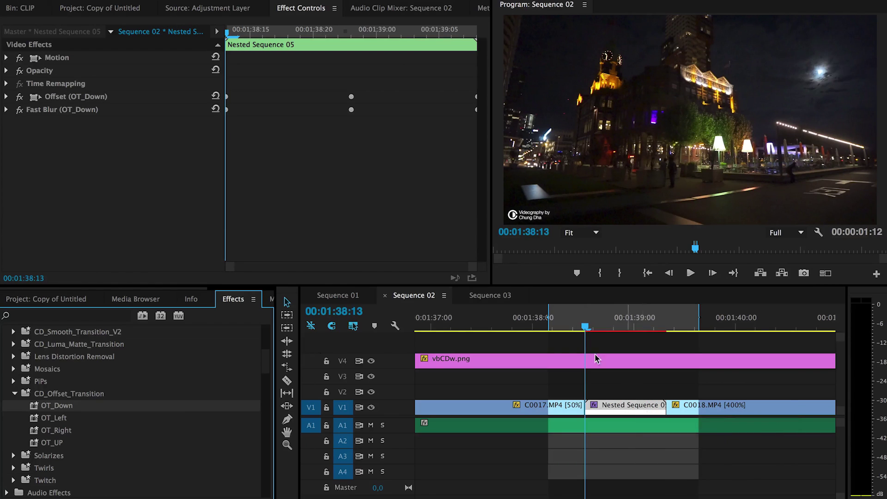
click(582, 338)
drag(572, 326, 632, 325)
key(space)
key(space)
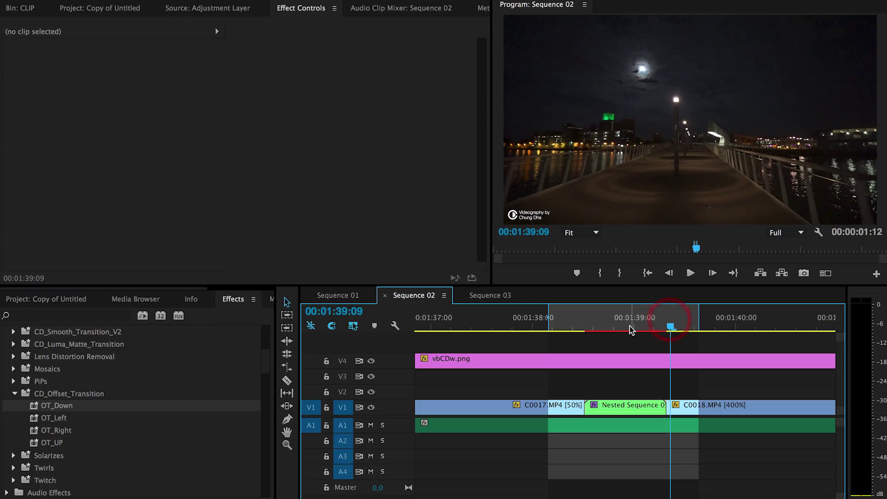
key(cmd+z)
click(596, 323)
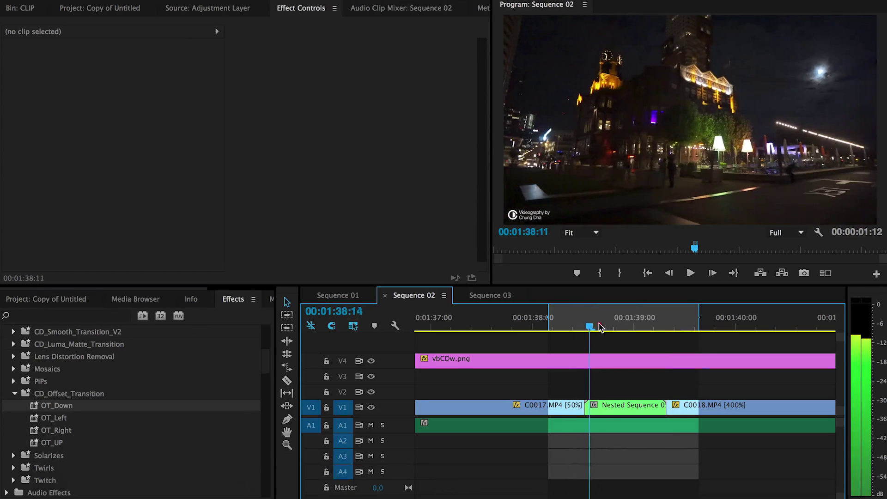
key(space)
drag(633, 328, 601, 327)
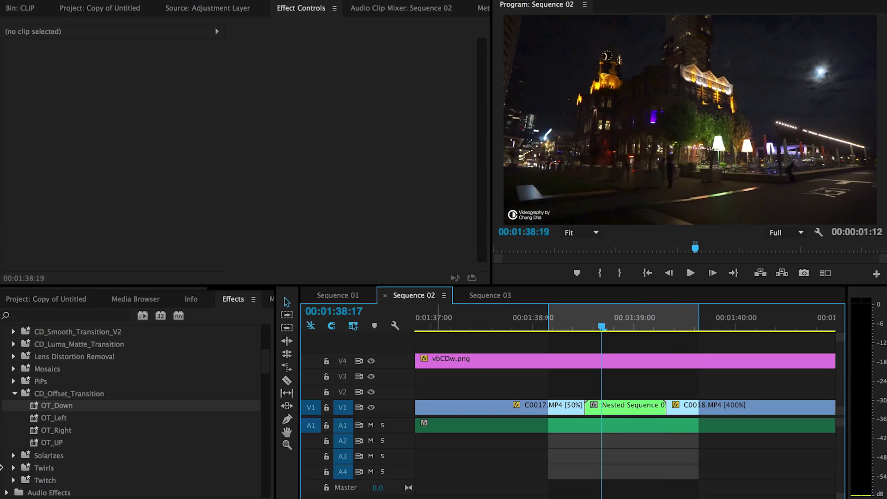
Step: Try the OT_Right preset on the nested clip, preview it, then undo it
drag(52, 431, 392, 378)
click(604, 402)
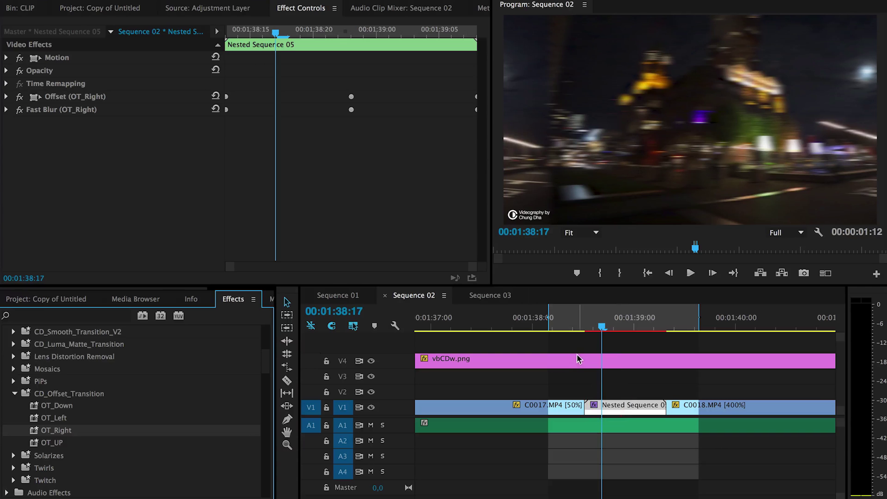
drag(602, 327, 602, 327)
key(space)
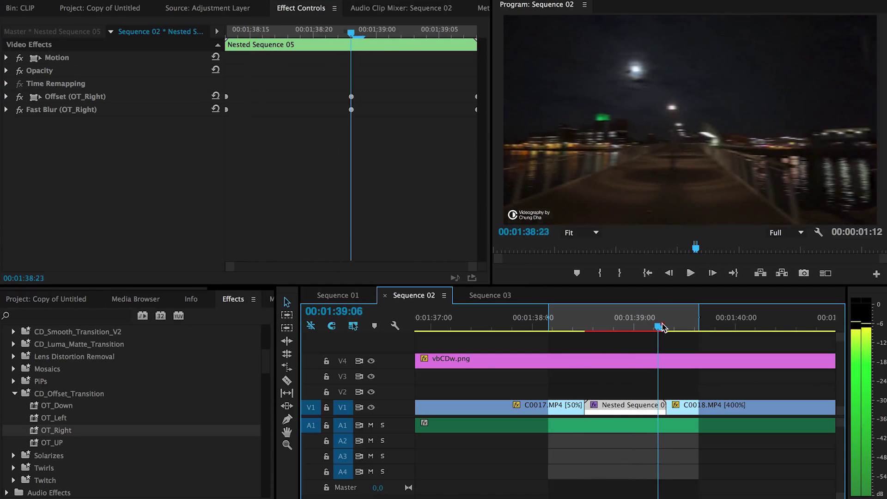
click(571, 329)
key(space)
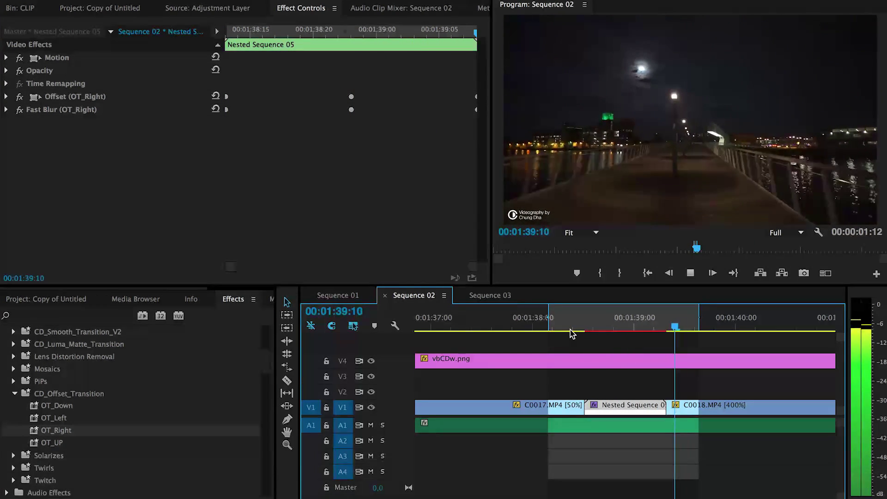
key(space)
drag(592, 326, 687, 325)
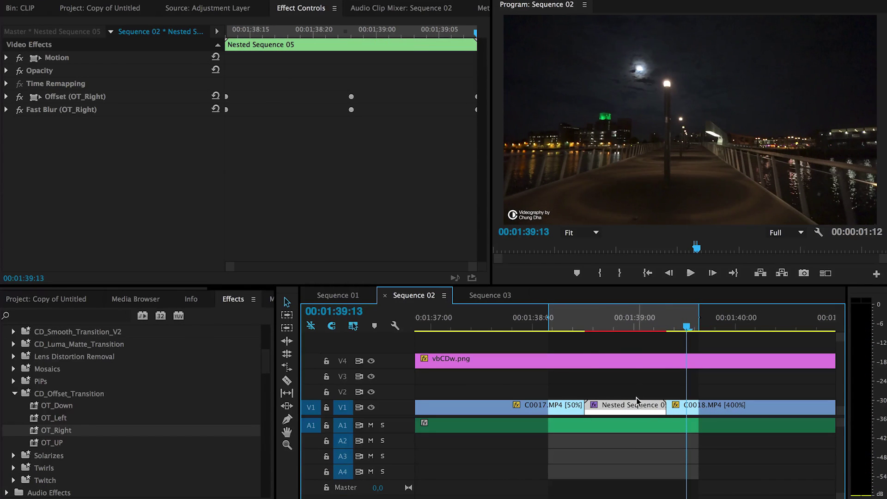
key(super+z)
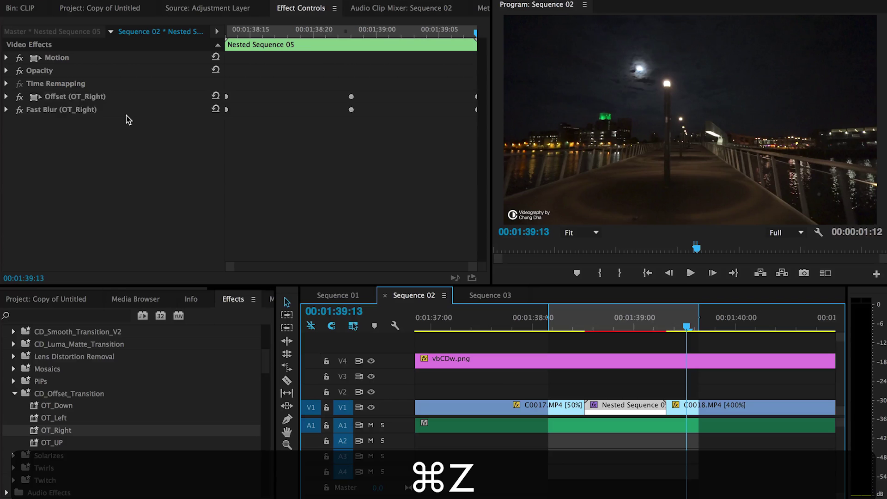
Step: Apply OT_UP to the nested clip, play it and inspect its Offset effect
drag(51, 442, 601, 400)
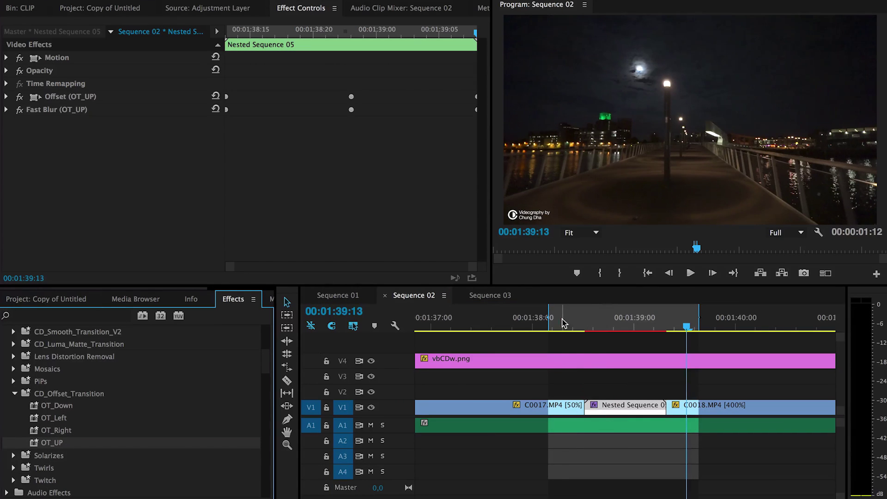
mouse_move(560, 317)
mouse_down()
mouse_move(692, 318)
mouse_move(548, 317)
mouse_up()
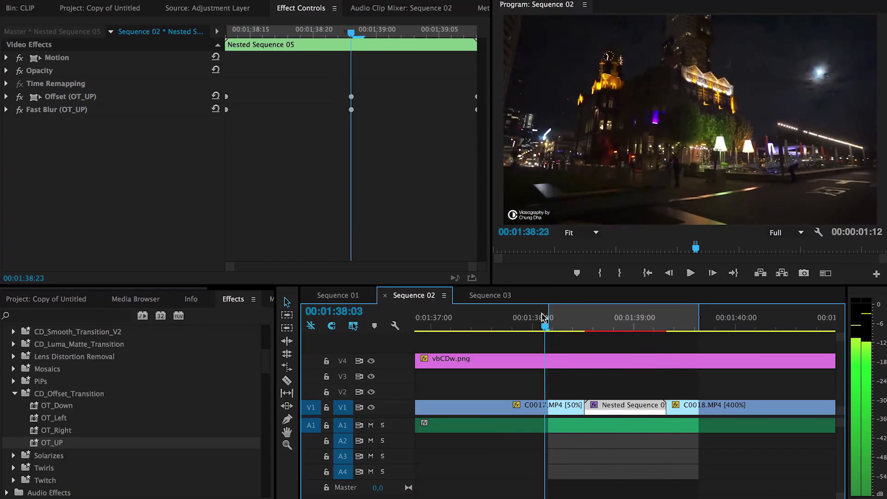
key(space)
key(space)
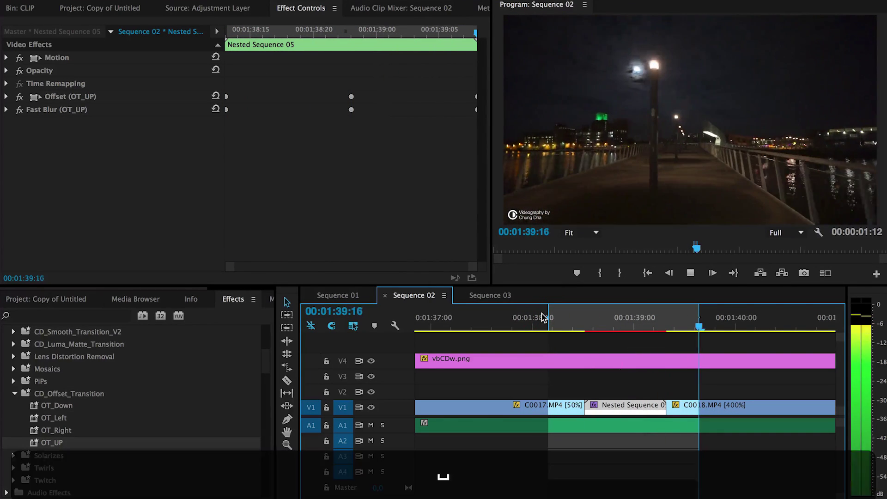
click(6, 97)
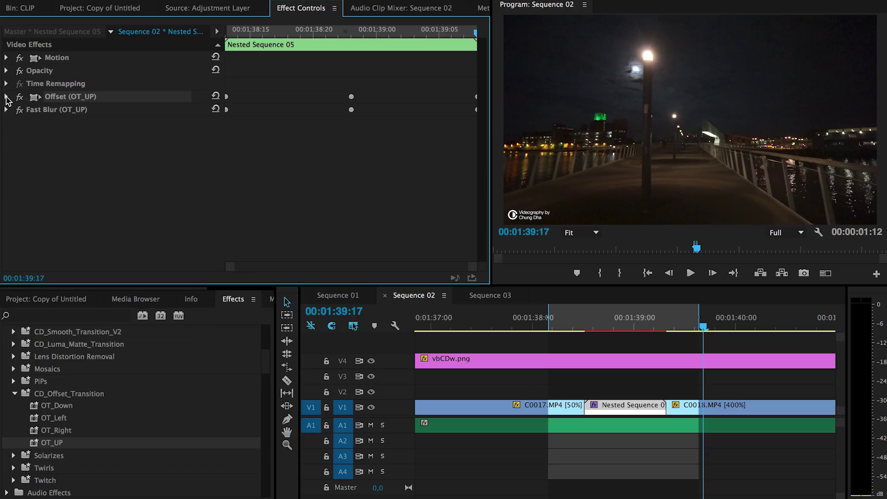